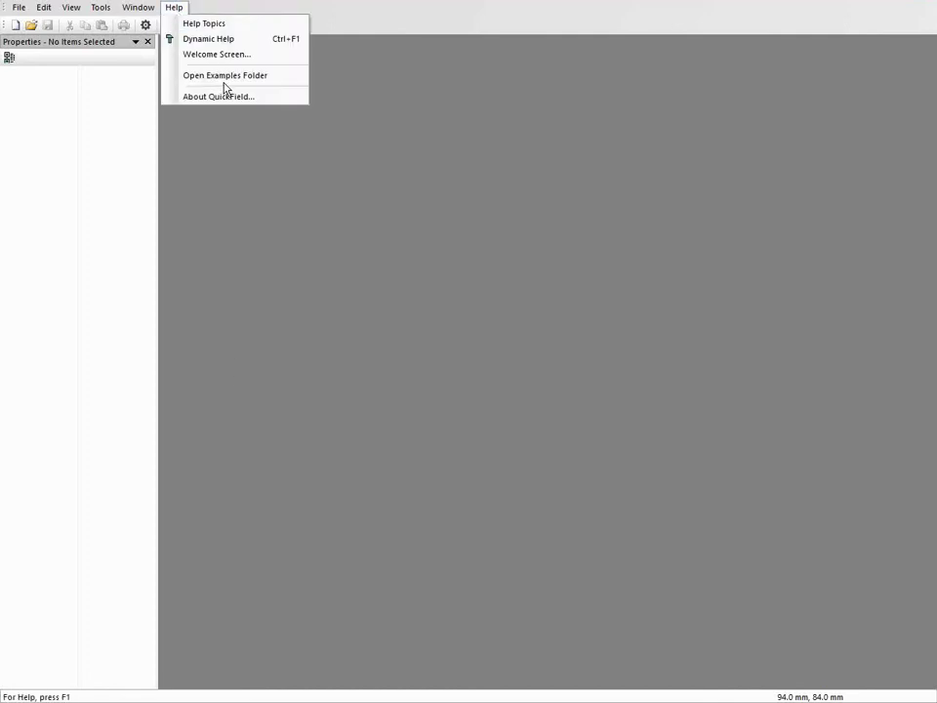
Load the THeat1Ld.pbm transient heat example from the Examples folder into QuickField
{"action": "left_click", "coordinate": [221, 78]}
{"action": "scroll", "coordinate": [516, 335], "scroll_direction": "down", "scroll_amount": 4}
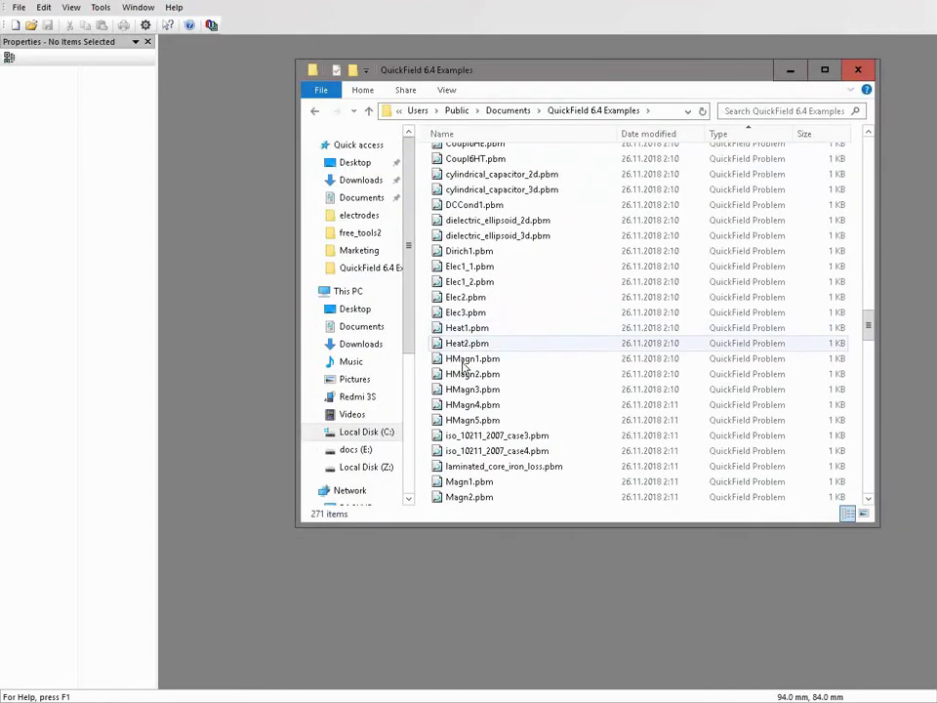
{"action": "scroll", "coordinate": [503, 351], "scroll_direction": "down", "scroll_amount": 5}
{"action": "scroll", "coordinate": [481, 367], "scroll_direction": "down", "scroll_amount": 5}
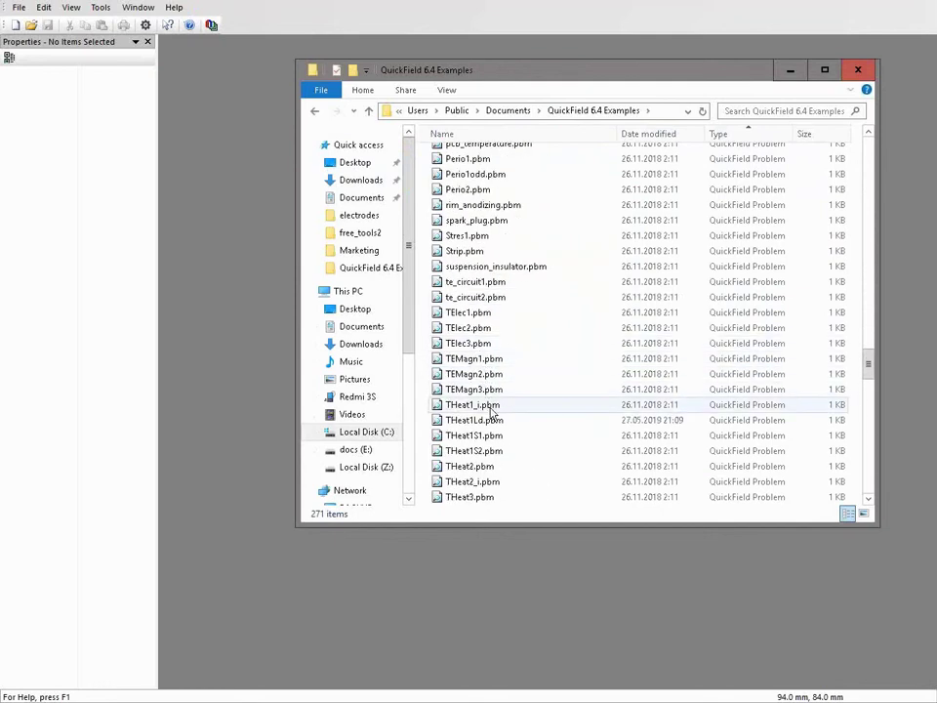
{"action": "left_click_drag", "start_coordinate": [486, 420], "coordinate": [108, 157]}
Open the Theat1.mod geometry and maximize it to fill the workspace
{"action": "left_click", "coordinate": [803, 74]}
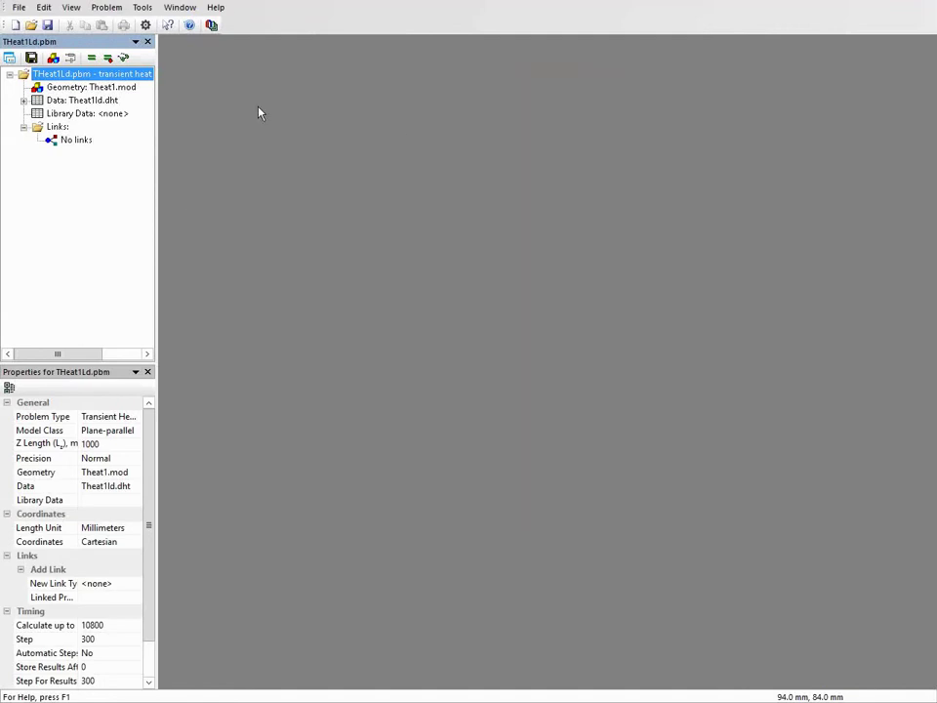
{"action": "double_click", "coordinate": [117, 88]}
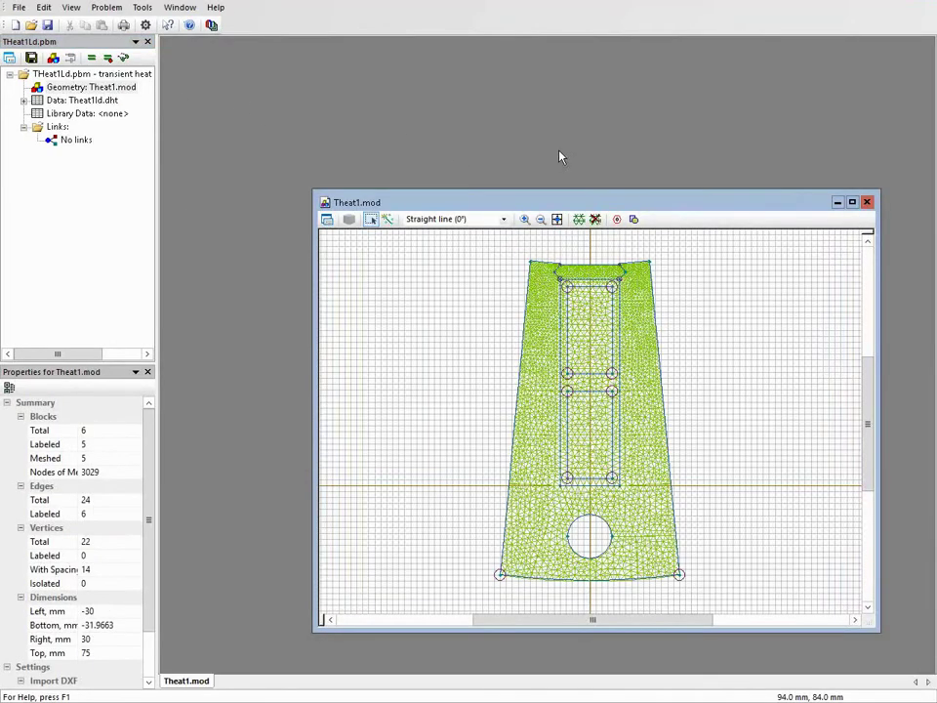
{"action": "double_click", "coordinate": [594, 207]}
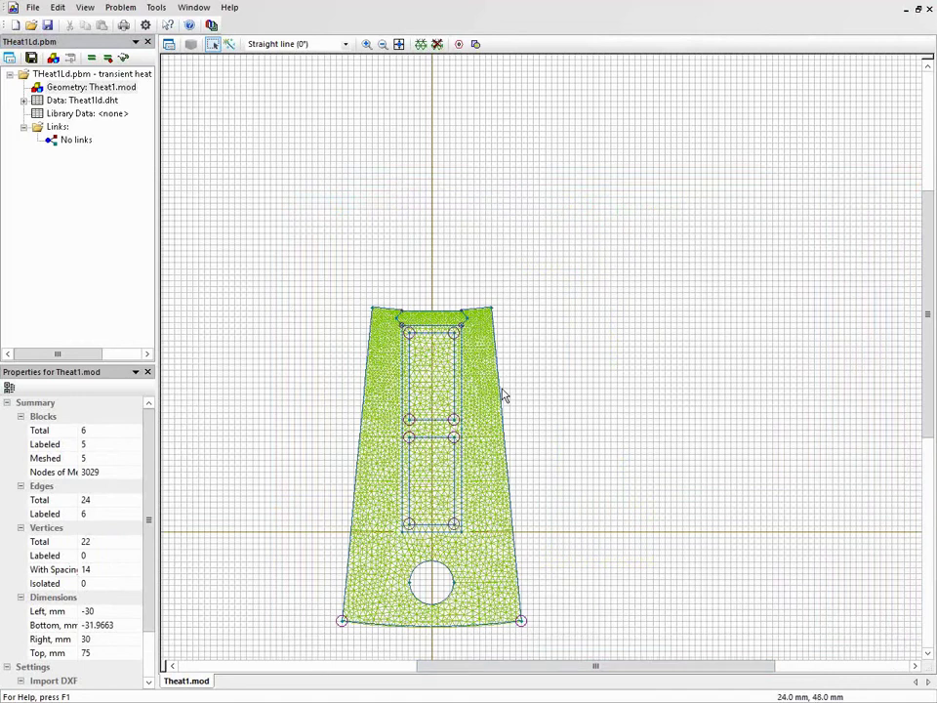
Expand the block labels, highlight Iron and Bar, and view the Bar's 360000 W/m³ heat source
{"action": "left_click", "coordinate": [49, 86]}
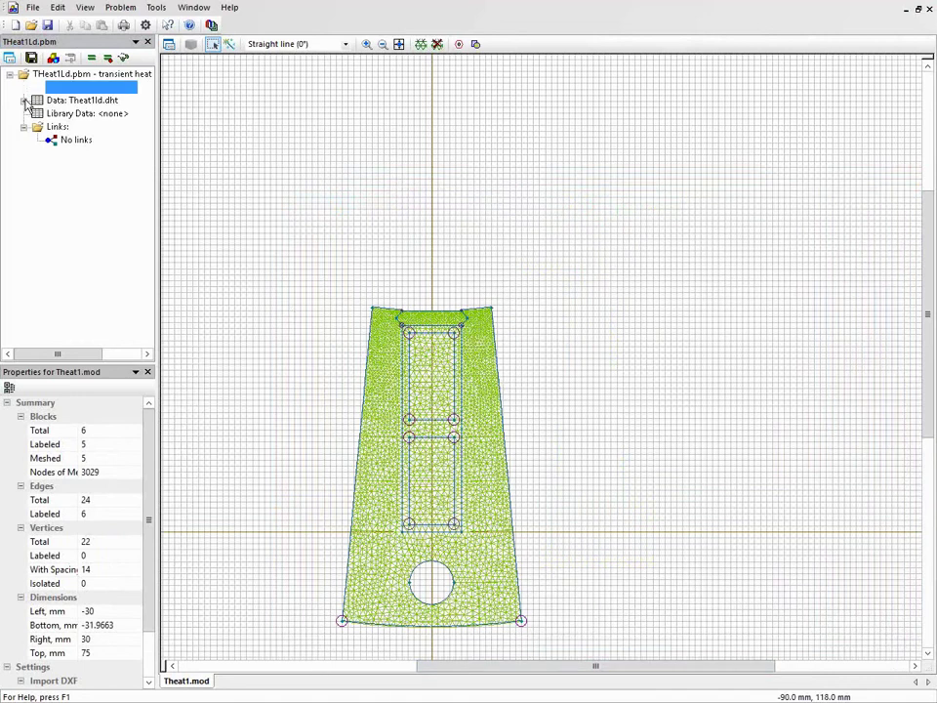
{"action": "left_click", "coordinate": [23, 100]}
{"action": "left_click", "coordinate": [37, 113]}
{"action": "left_click", "coordinate": [81, 153]}
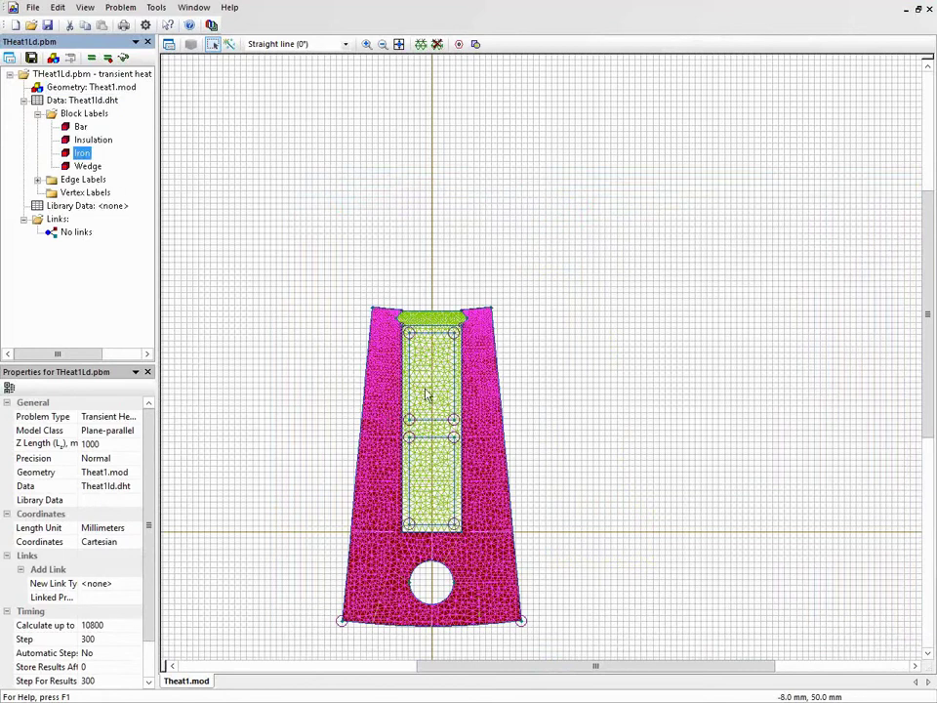
{"action": "left_click", "coordinate": [79, 128]}
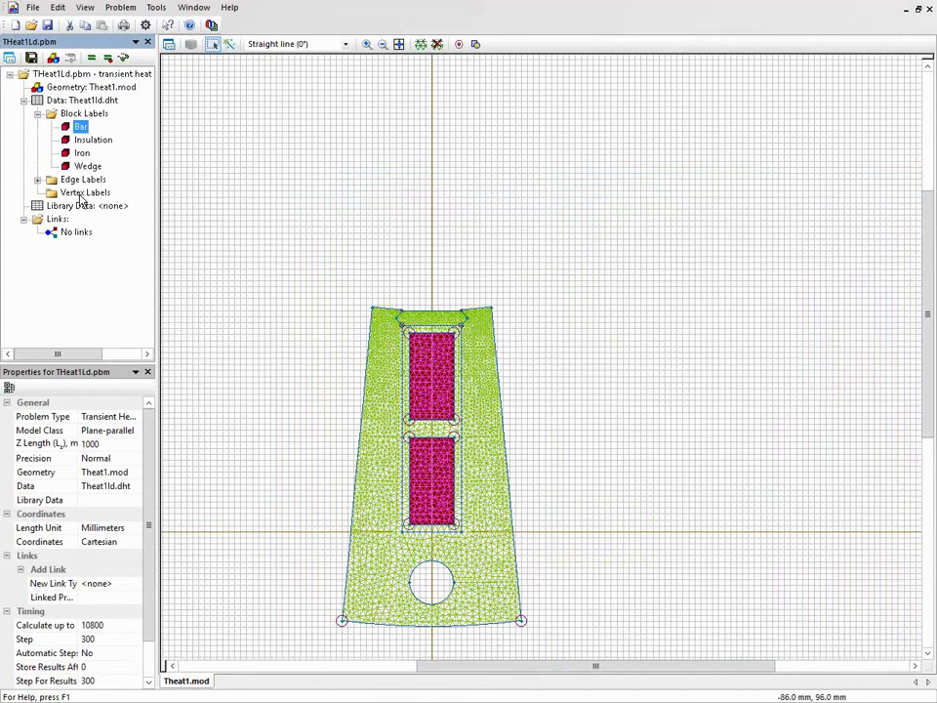
{"action": "double_click", "coordinate": [80, 127]}
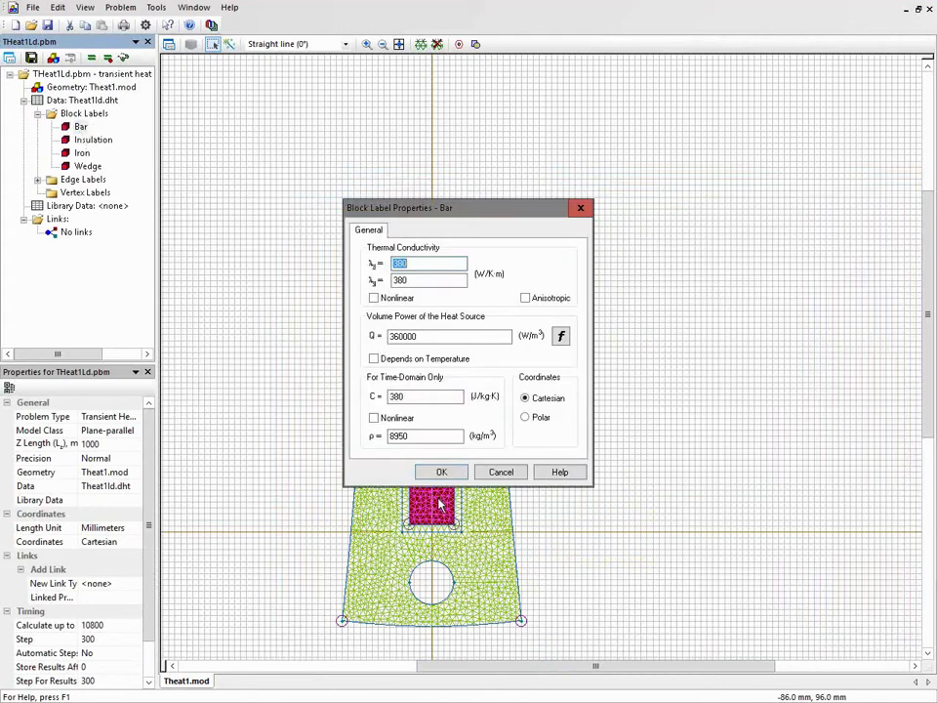
{"action": "left_click", "coordinate": [503, 474]}
Solve the problem and plot temperature versus time at a point on the bar
{"action": "left_click", "coordinate": [122, 58]}
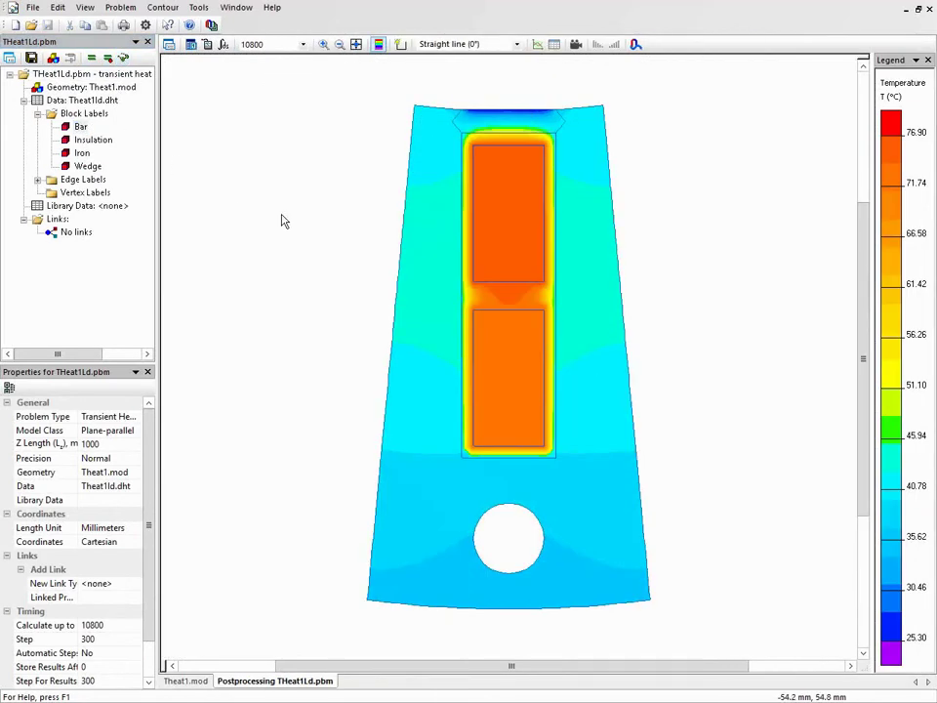
{"action": "right_click", "coordinate": [506, 225]}
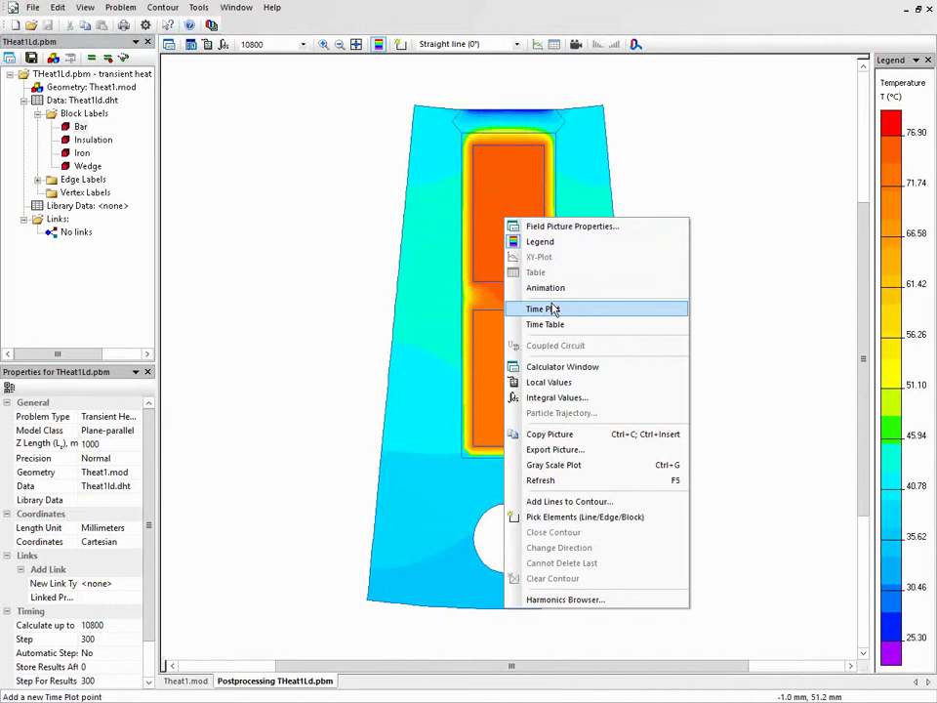
{"action": "left_click", "coordinate": [551, 310]}
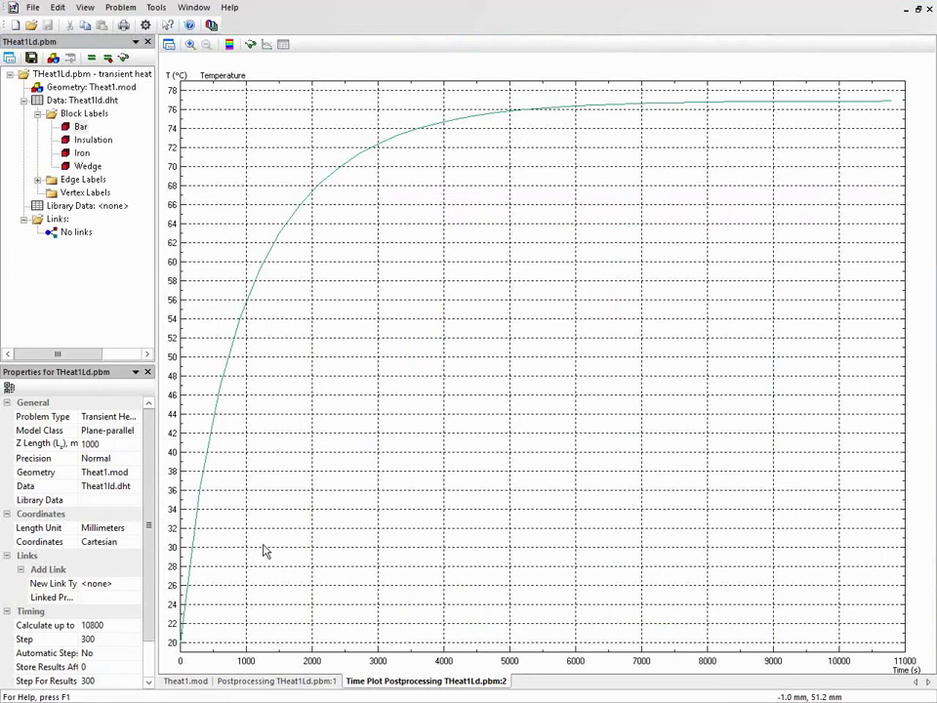
Change the Bar's heat source Q to 360000*step(2*3600-t), switching it off after two hours
{"action": "double_click", "coordinate": [76, 128]}
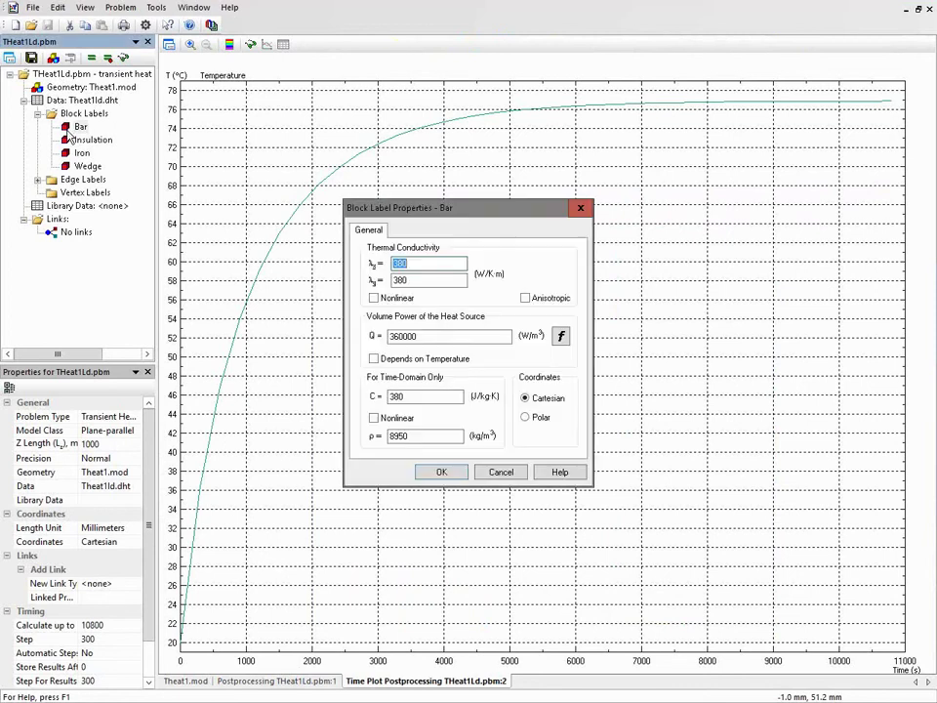
{"action": "left_click", "coordinate": [463, 339]}
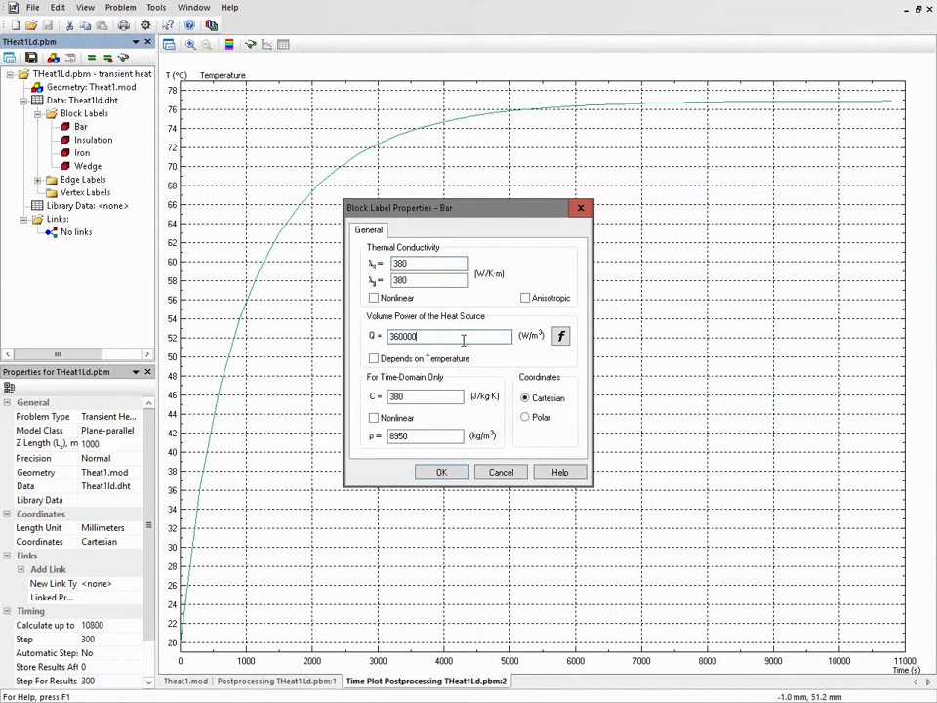
{"action": "type", "text": "1"}
{"action": "type", "text": "step("}
{"action": "type", "text": "2*3600-t"}
{"action": "left_click", "coordinate": [450, 474]}
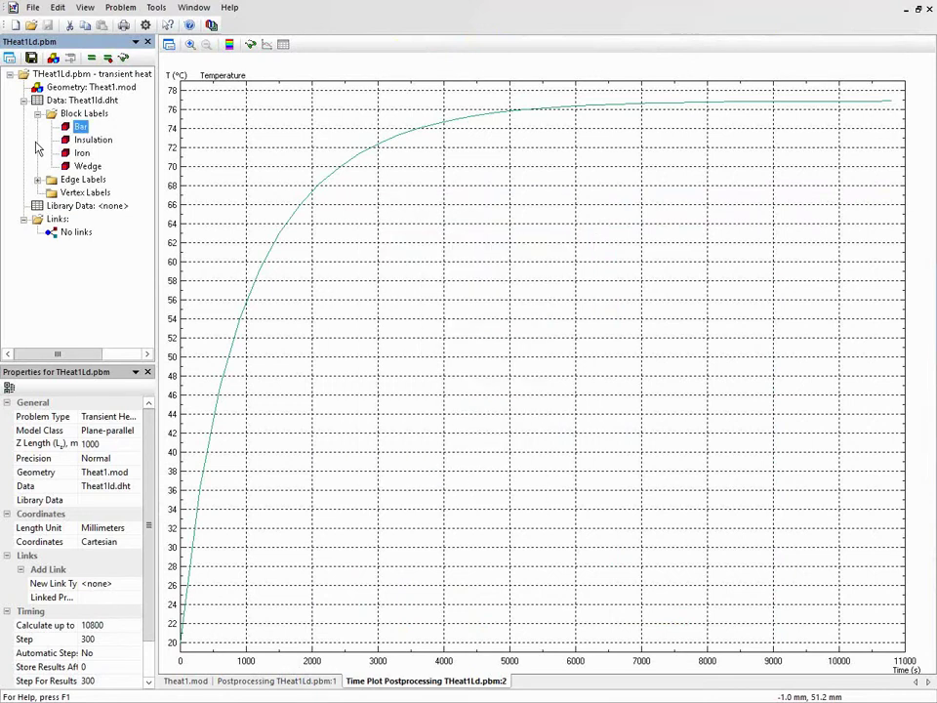
Save and re-solve with the step heat source, then plot temperature versus time on the bar
{"action": "left_click", "coordinate": [93, 58]}
{"action": "key", "text": "Return"}
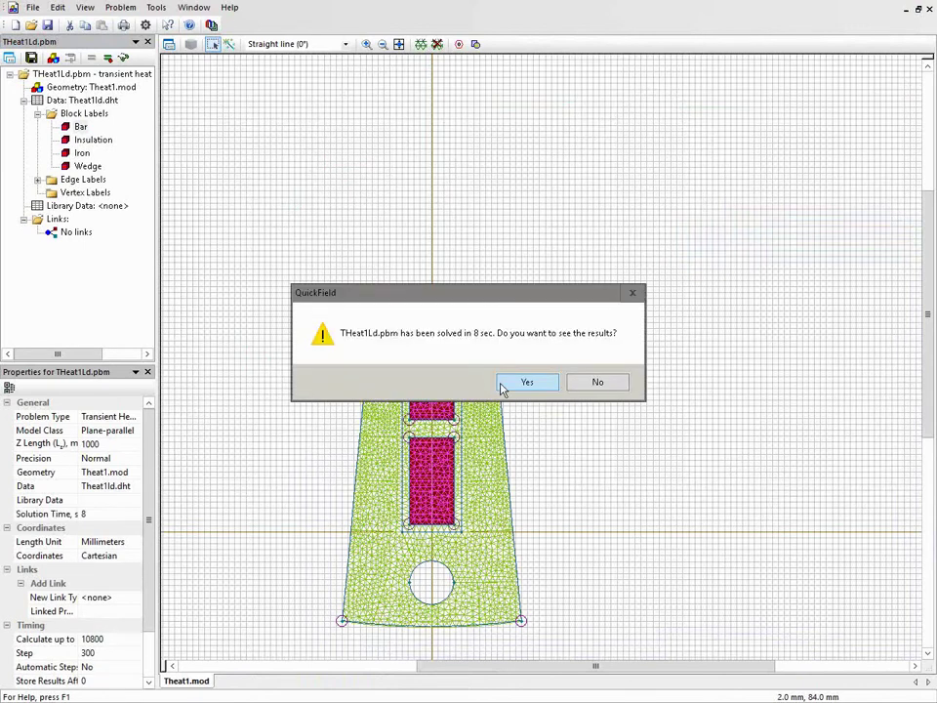
{"action": "left_click", "coordinate": [512, 383]}
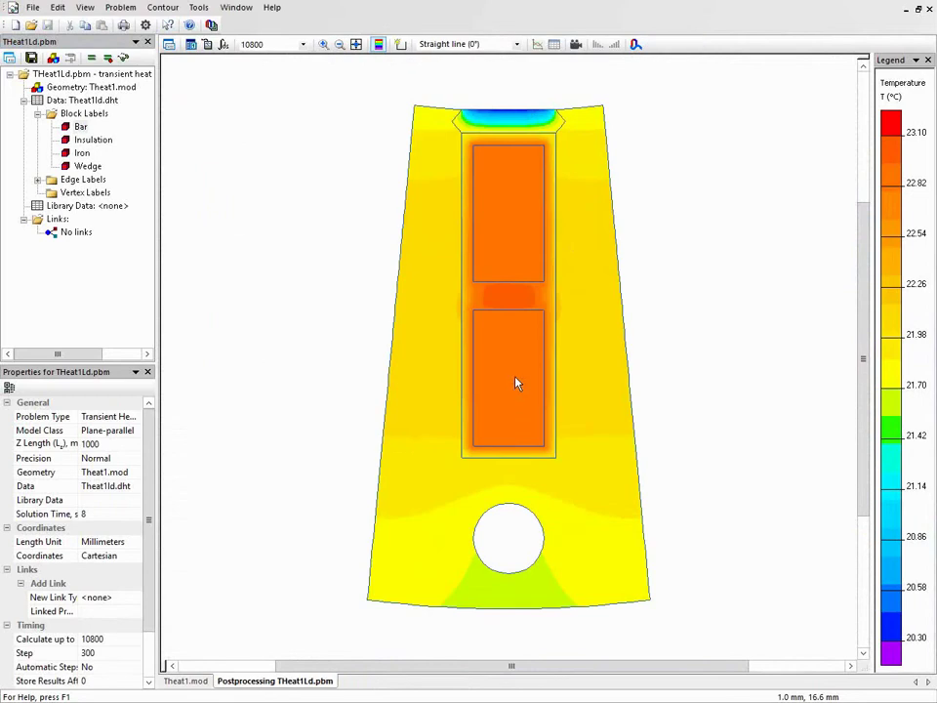
{"action": "right_click", "coordinate": [507, 206]}
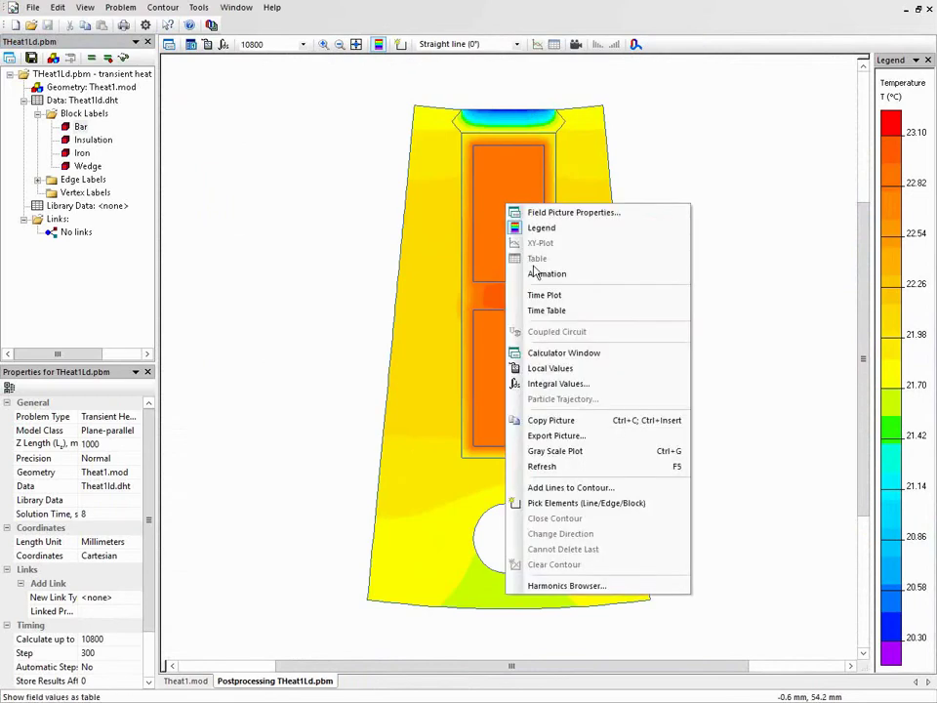
{"action": "left_click", "coordinate": [552, 296]}
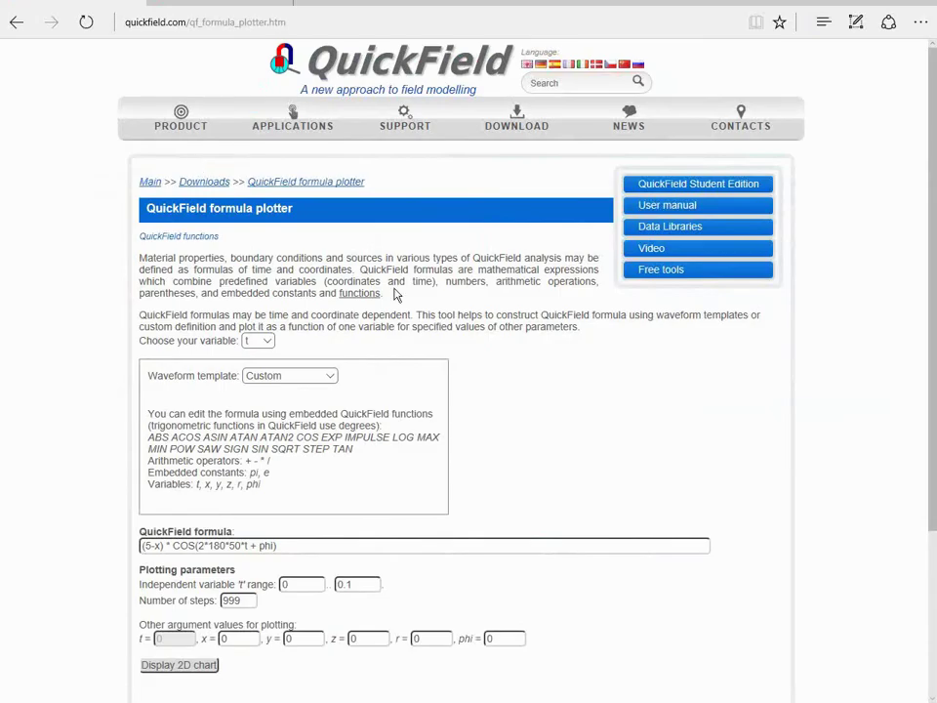
Pick the Trapeze waveform template and start editing its peak amplitude
{"action": "left_click", "coordinate": [332, 377]}
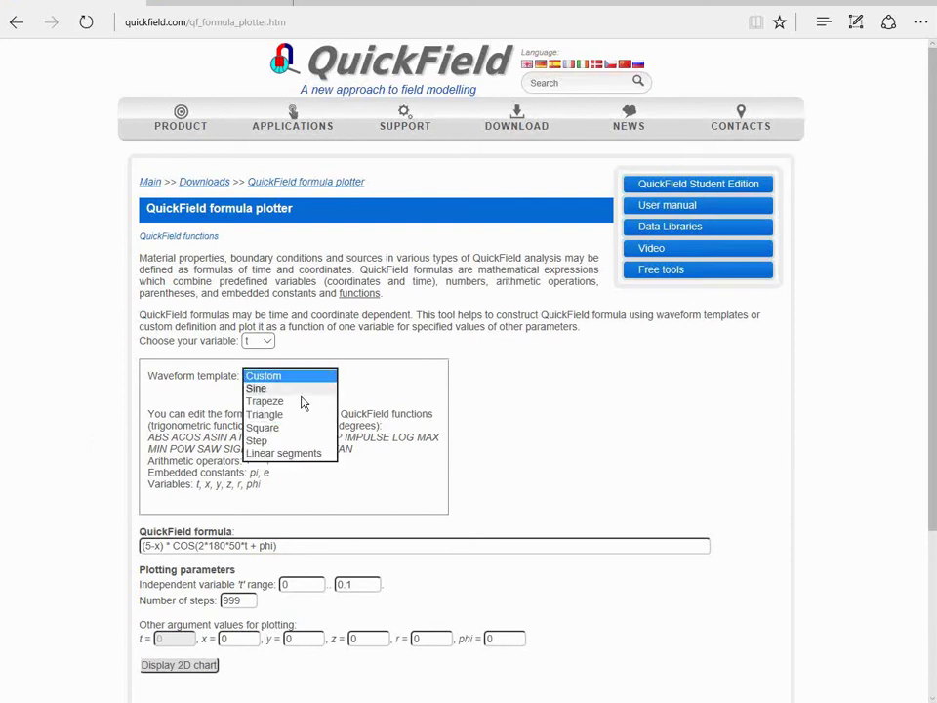
{"action": "left_click", "coordinate": [295, 401]}
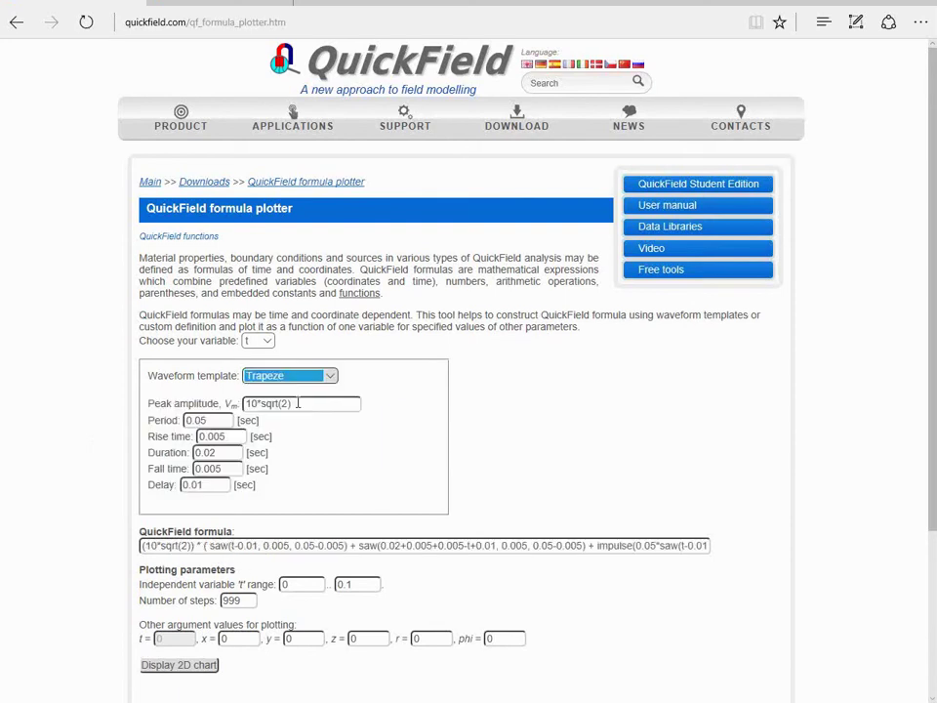
{"action": "left_click", "coordinate": [307, 403]}
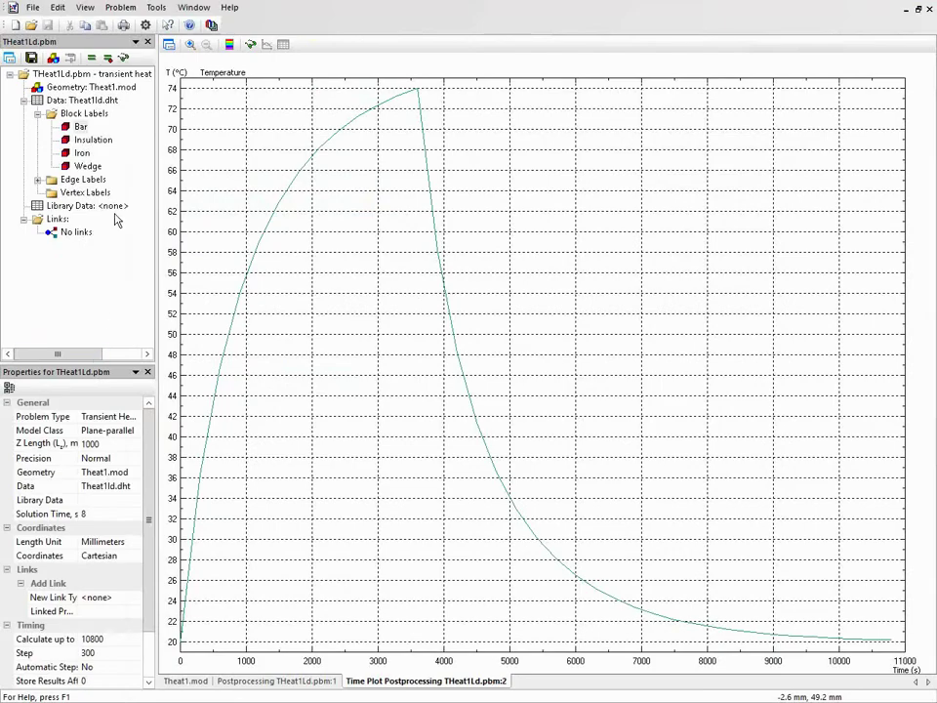
Reopen the Bar properties and select the 360000 amplitude in its Q formula
{"action": "double_click", "coordinate": [81, 128]}
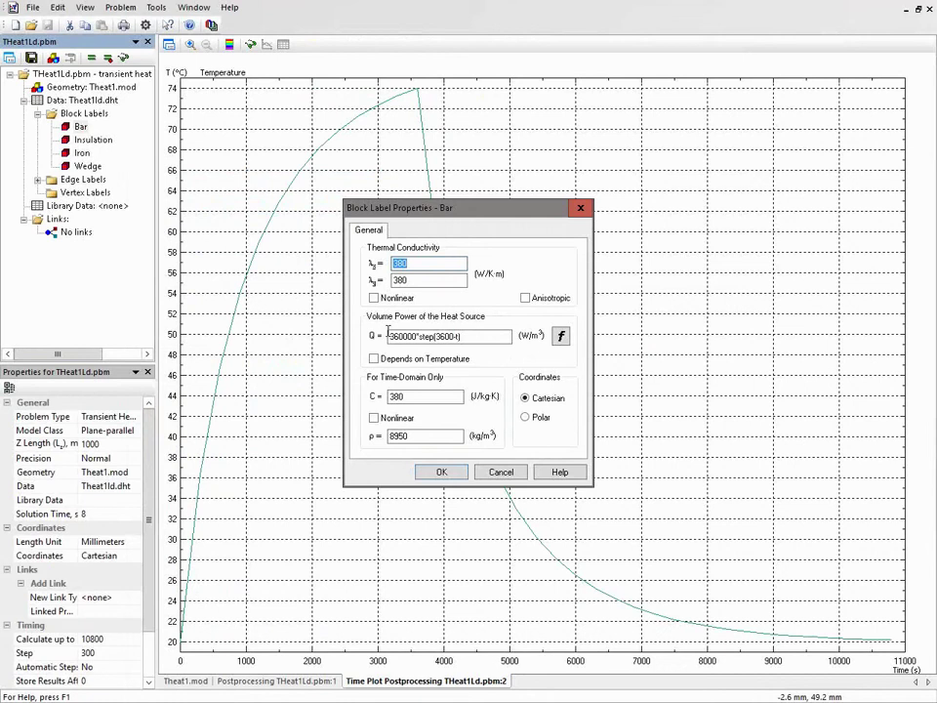
{"action": "left_click_drag", "start_coordinate": [417, 337], "coordinate": [378, 337]}
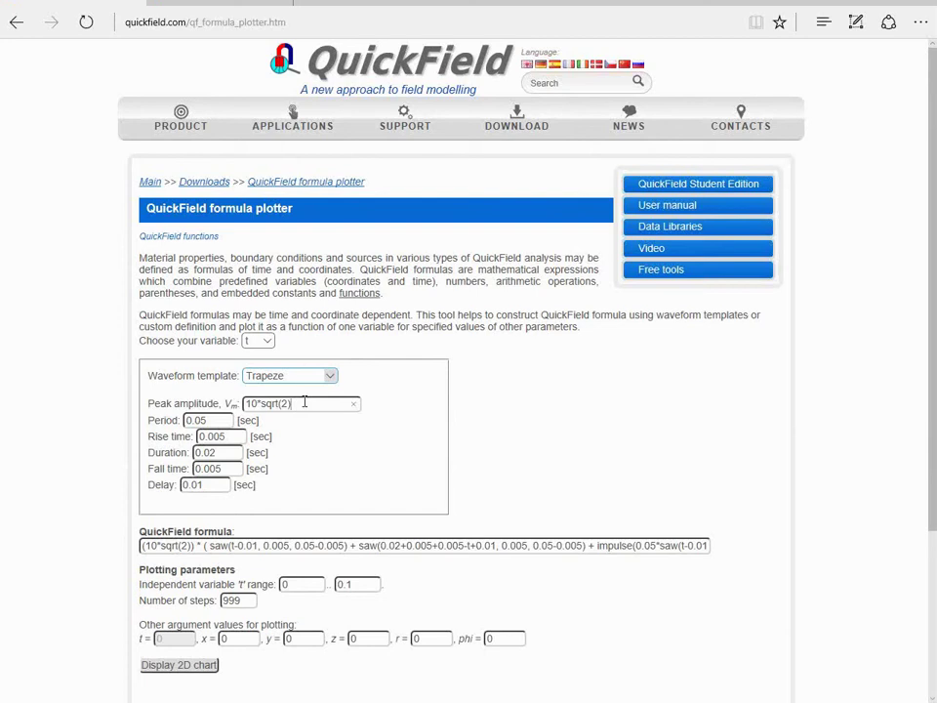
Enter trapeze amplitude 360000, period 3600, duration 40*60, rise and fall 1, delay 0
{"action": "left_click_drag", "start_coordinate": [304, 403], "coordinate": [176, 396]}
{"action": "type", "text": "360000"}
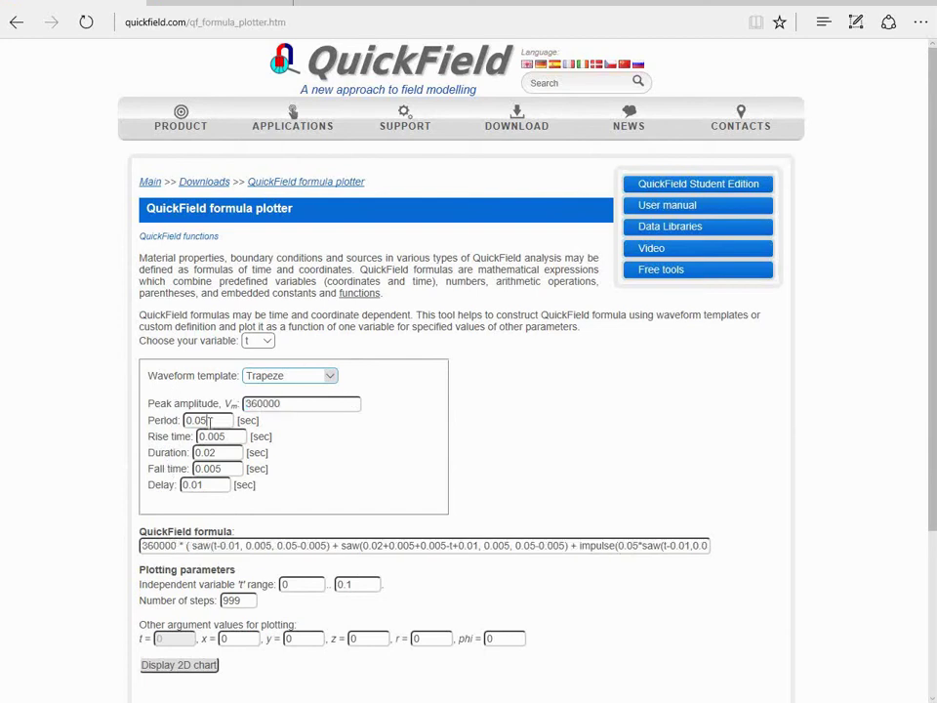
{"action": "double_click", "coordinate": [195, 420]}
{"action": "type", "text": "3"}
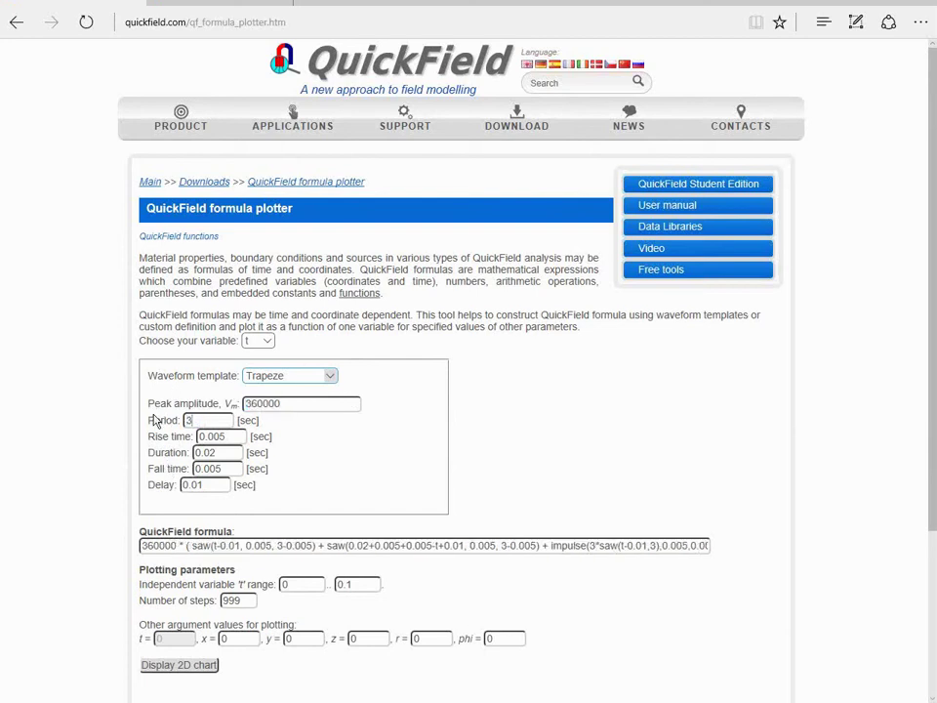
{"action": "type", "text": "600"}
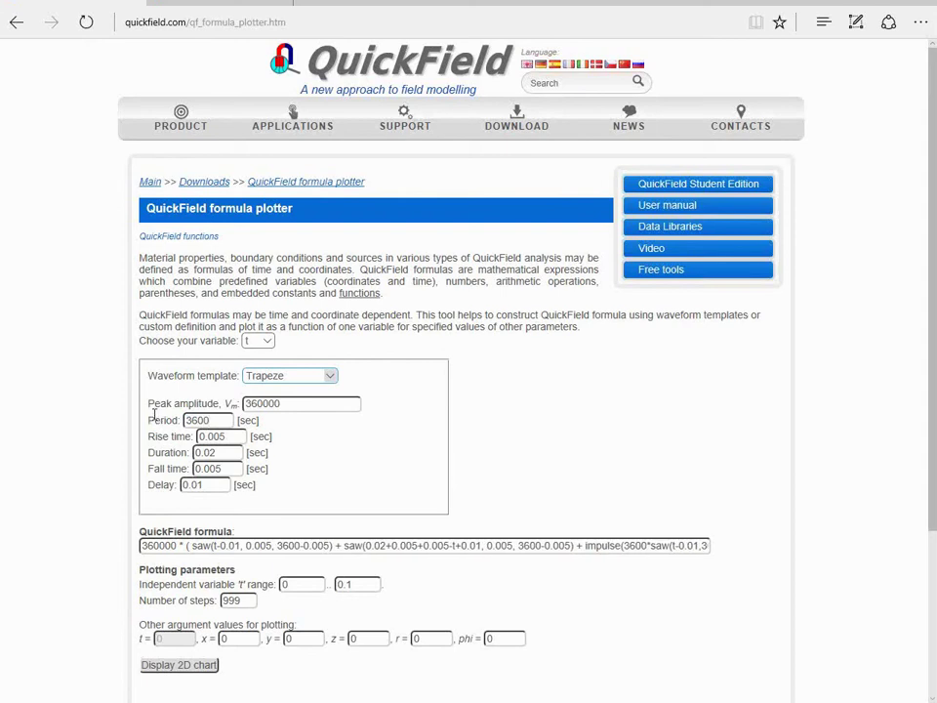
{"action": "left_click_drag", "start_coordinate": [213, 451], "coordinate": [194, 452]}
{"action": "type", "text": "40*60"}
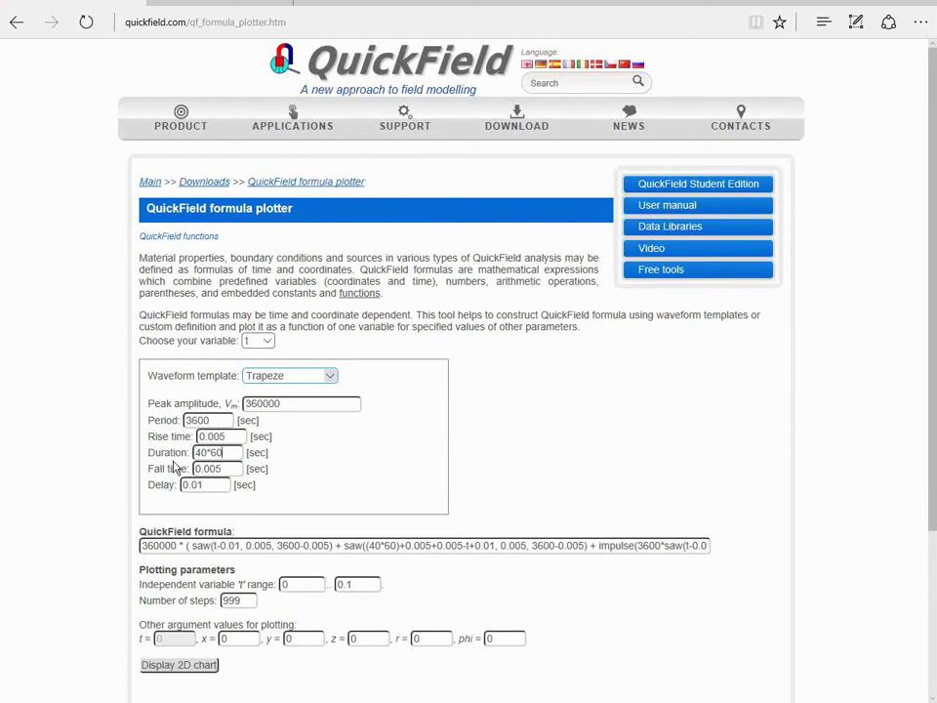
{"action": "left_click_drag", "start_coordinate": [225, 436], "coordinate": [188, 436]}
{"action": "type", "text": "1"}
{"action": "left_click_drag", "start_coordinate": [224, 469], "coordinate": [193, 469]}
{"action": "type", "text": "1"}
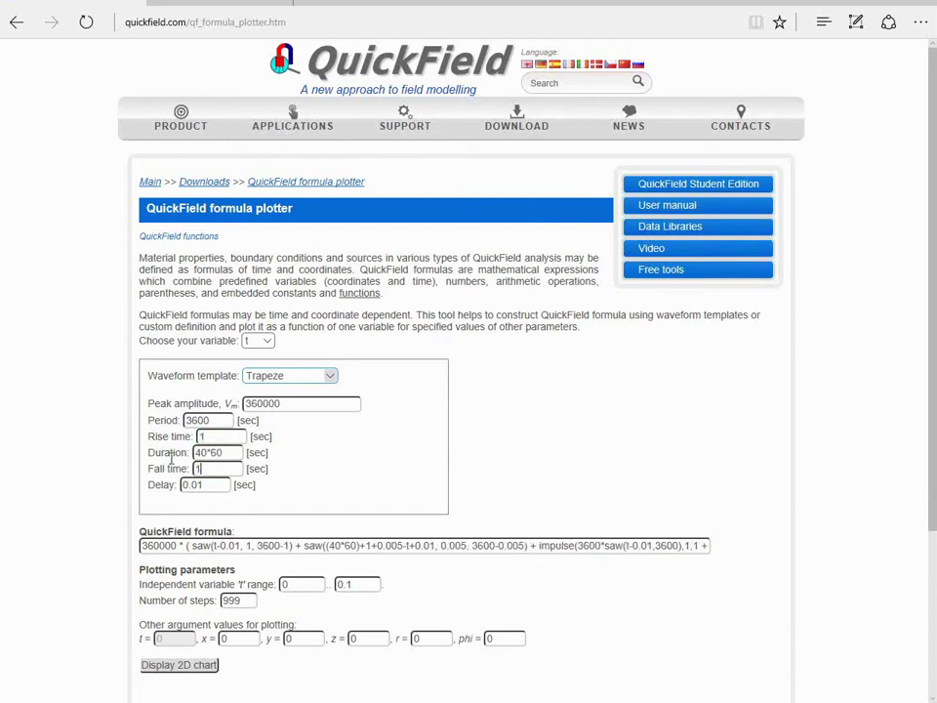
{"action": "key", "text": "Tab"}
{"action": "type", "text": "0"}
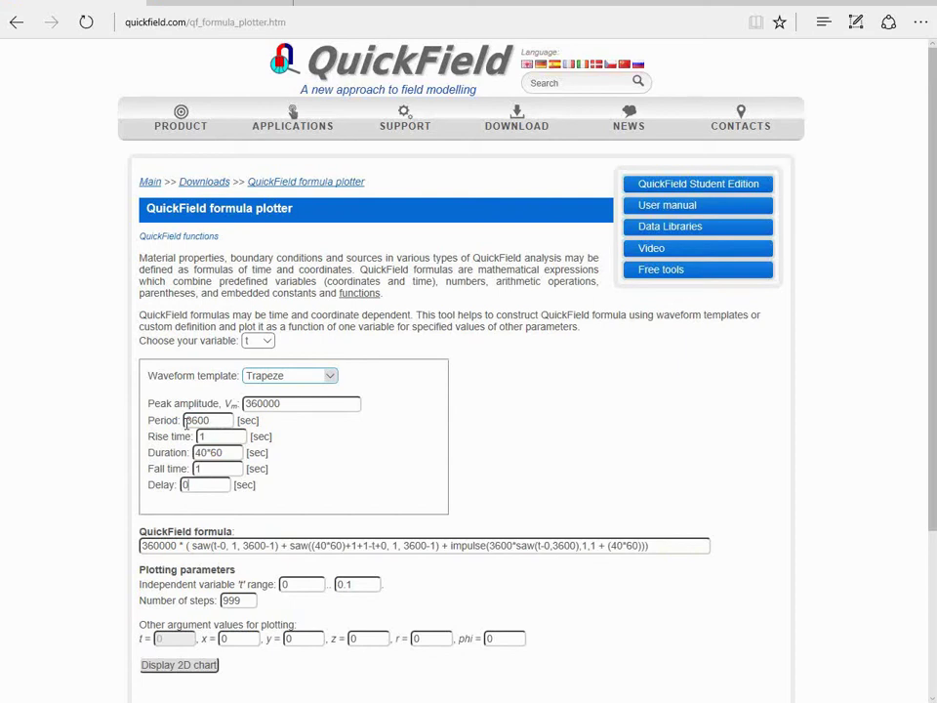
Set the t range end to 7 and redraw the chart
{"action": "scroll", "coordinate": [186, 423], "scroll_direction": "down", "scroll_amount": 2}
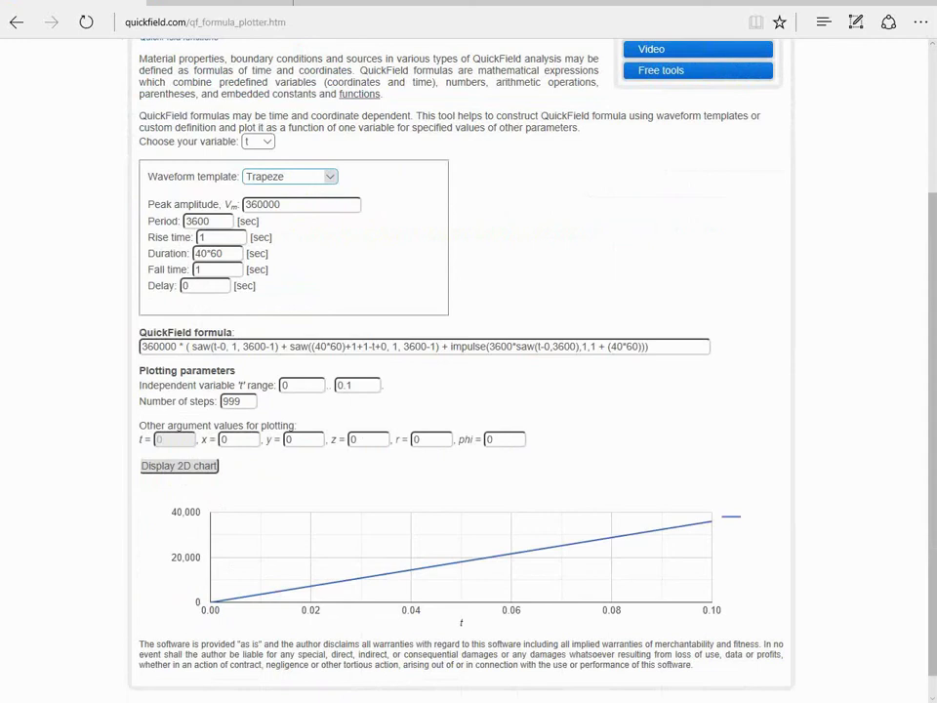
{"action": "double_click", "coordinate": [345, 385]}
{"action": "type", "text": "7200"}
{"action": "left_click", "coordinate": [166, 467]}
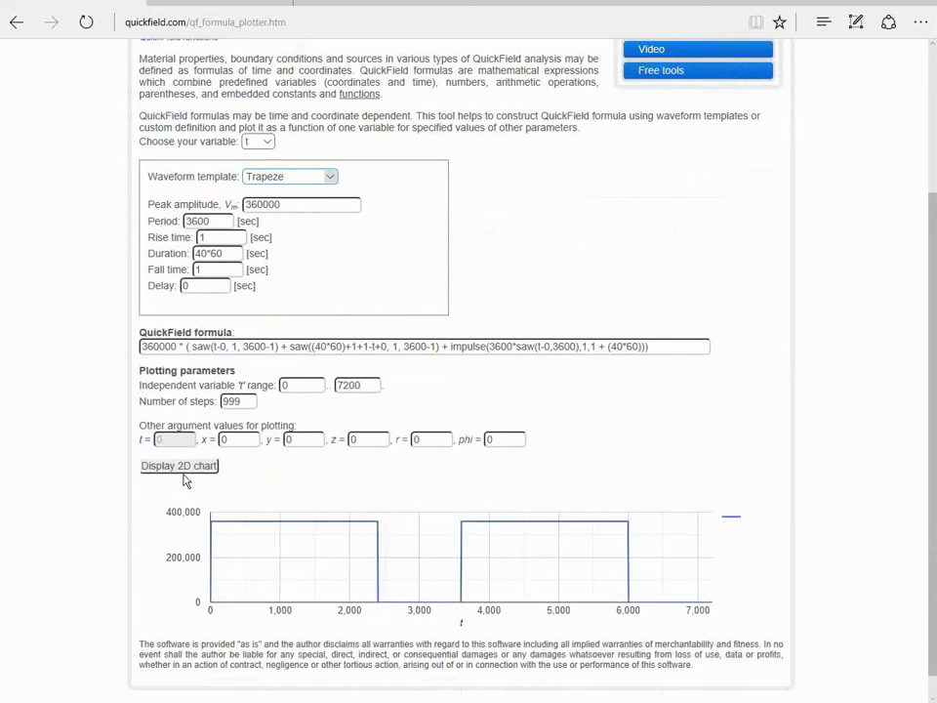
Redraw the chart over 0–10800 s and select the generated QuickField formula
{"action": "mouse_move", "coordinate": [228, 535]}
{"action": "mouse_move", "coordinate": [280, 524]}
{"action": "mouse_move", "coordinate": [463, 606]}
{"action": "double_click", "coordinate": [346, 385]}
{"action": "type", "text": "10800"}
{"action": "left_click", "coordinate": [148, 467]}
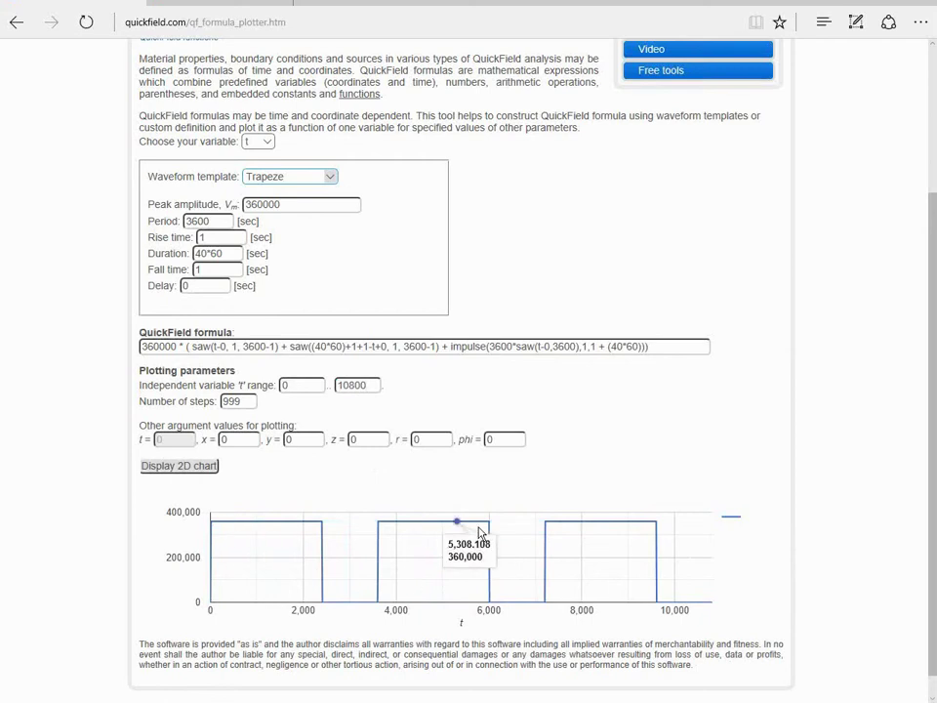
{"action": "left_click_drag", "start_coordinate": [661, 348], "coordinate": [105, 348]}
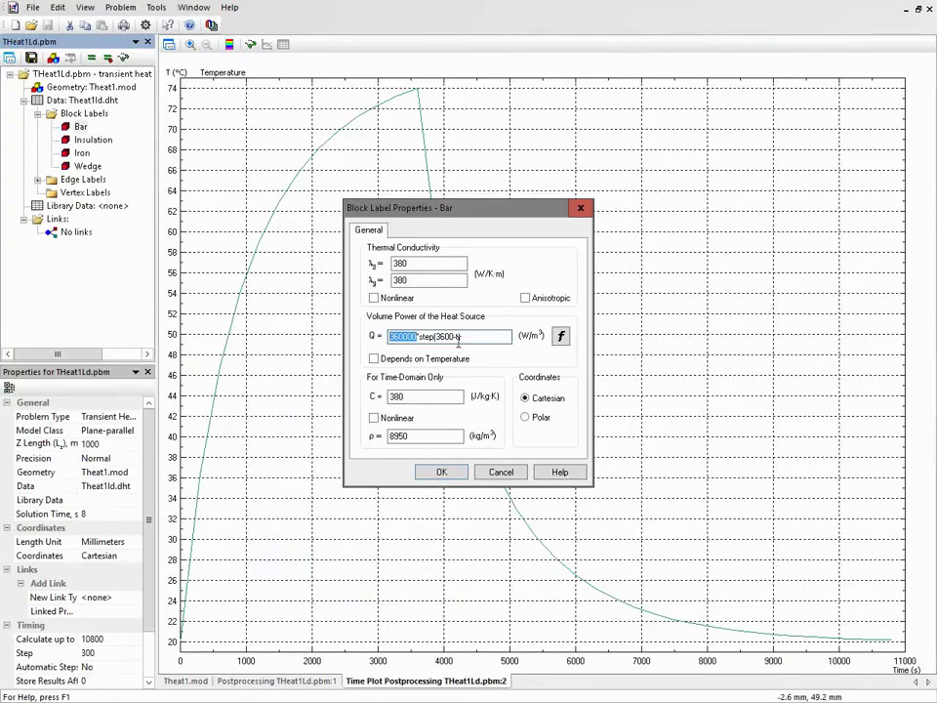
Paste the trapeze formula as the Bar's heat source, then save, solve and view results
{"action": "type", "text": "360000*step(3600-t)"}
{"action": "type", "text": "(3600*saw(t-0,3600),1,1 + (40*60))"}
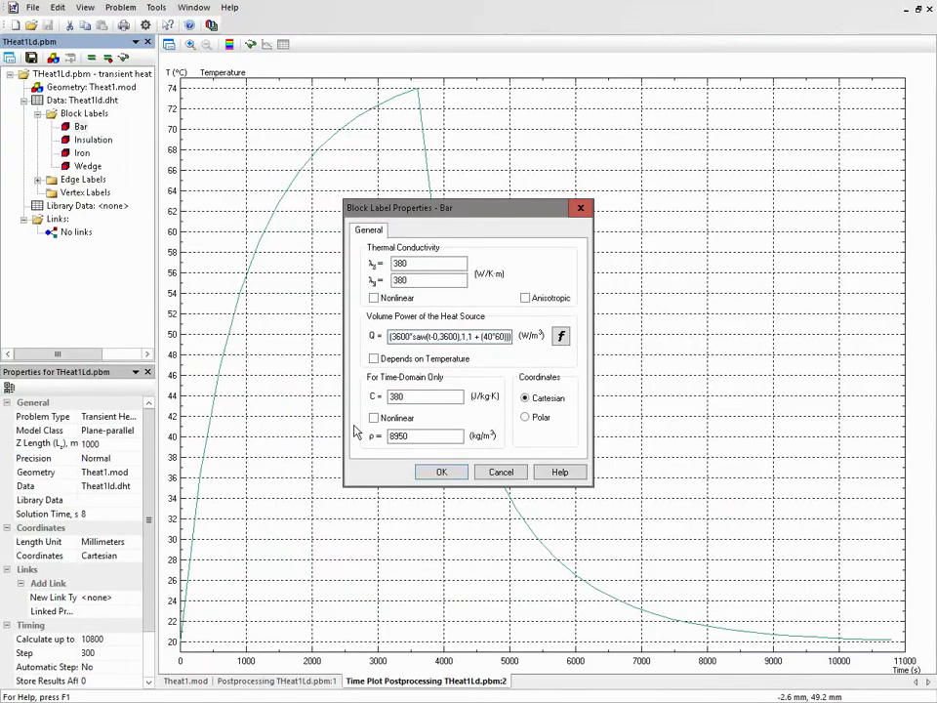
{"action": "key", "text": "Return"}
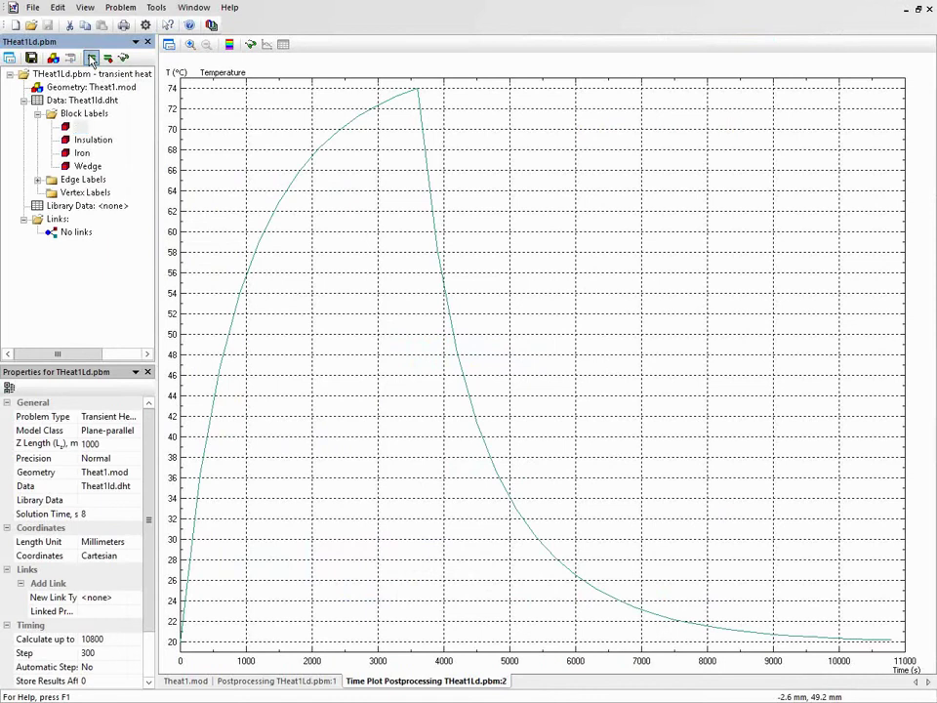
{"action": "left_click", "coordinate": [92, 59]}
{"action": "key", "text": "Return"}
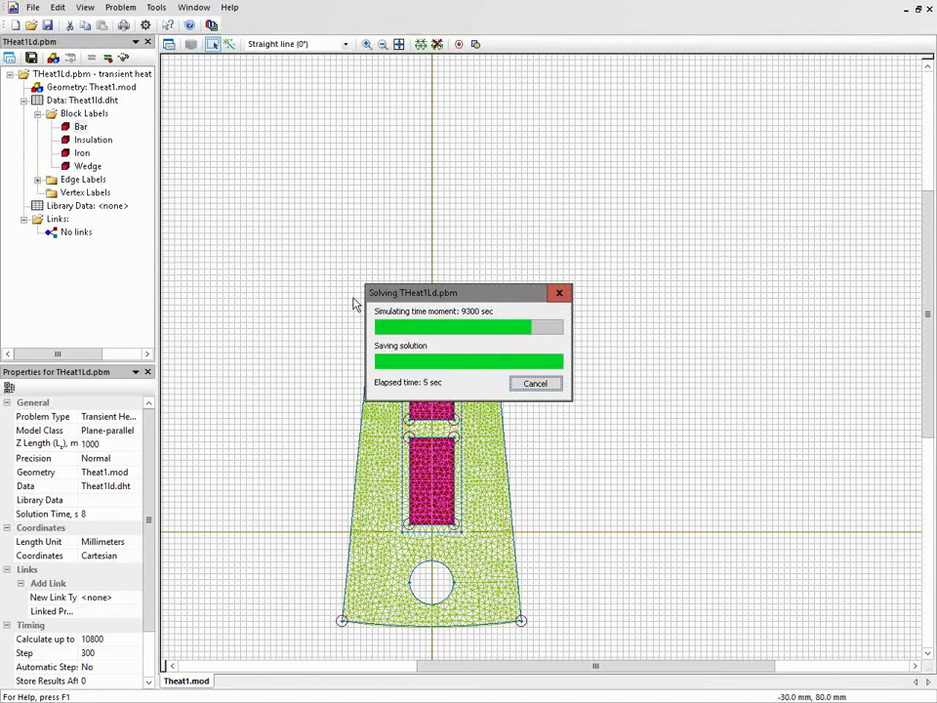
{"action": "left_click", "coordinate": [518, 382]}
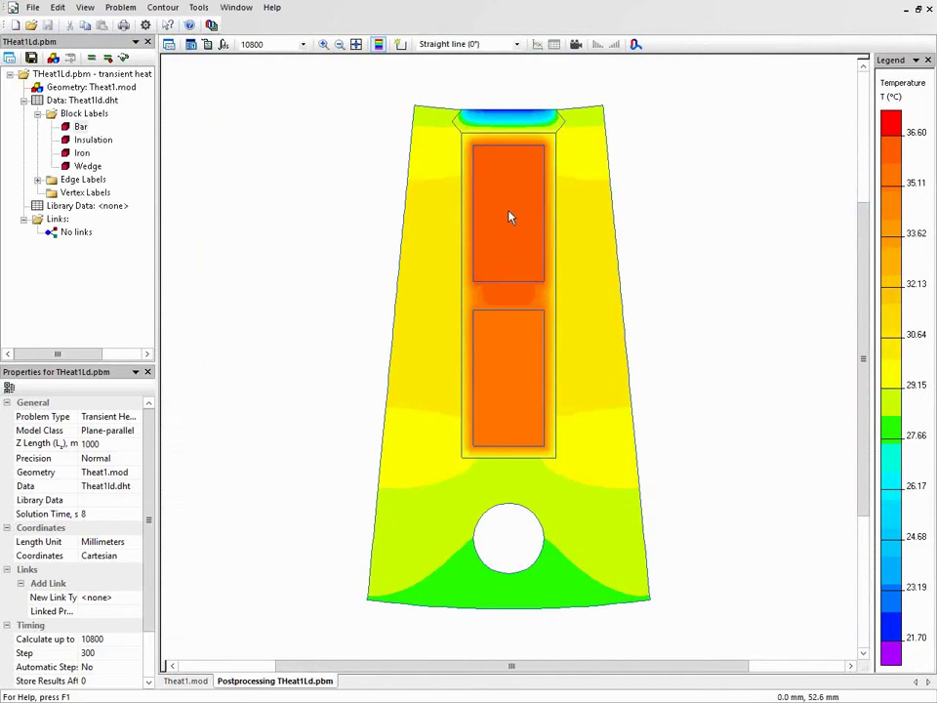
Create a time plot of temperature at a point in the upper heated block
{"action": "right_click", "coordinate": [508, 217]}
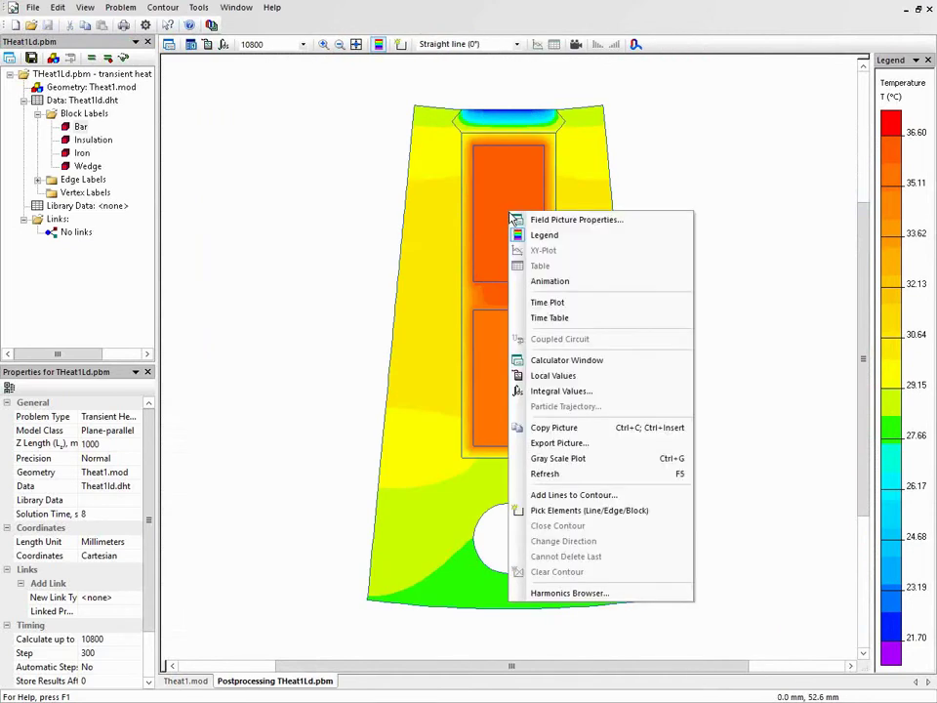
{"action": "left_click", "coordinate": [537, 301]}
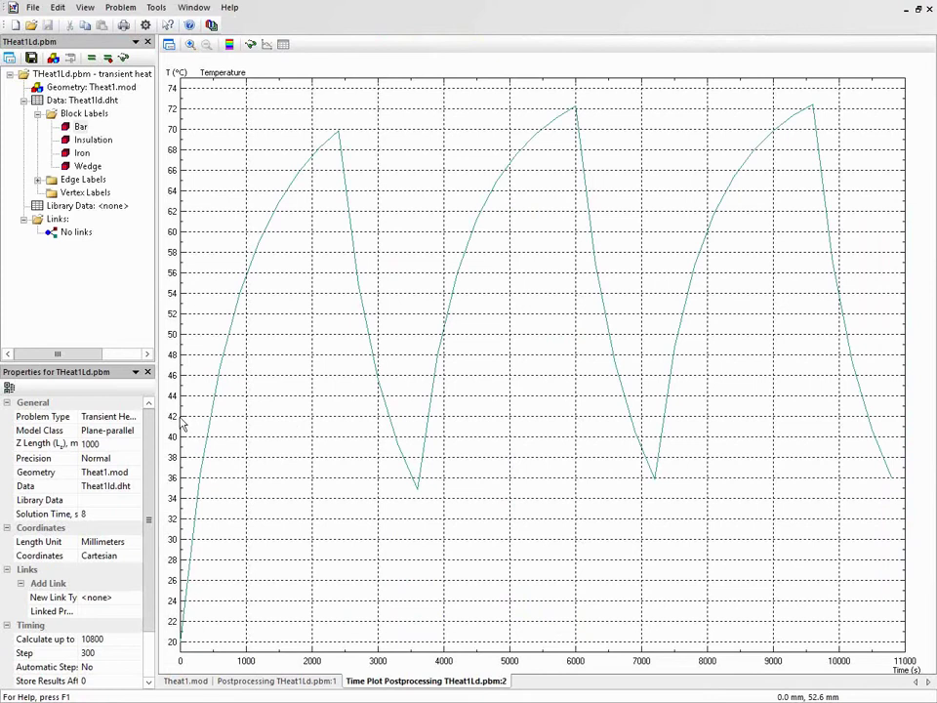